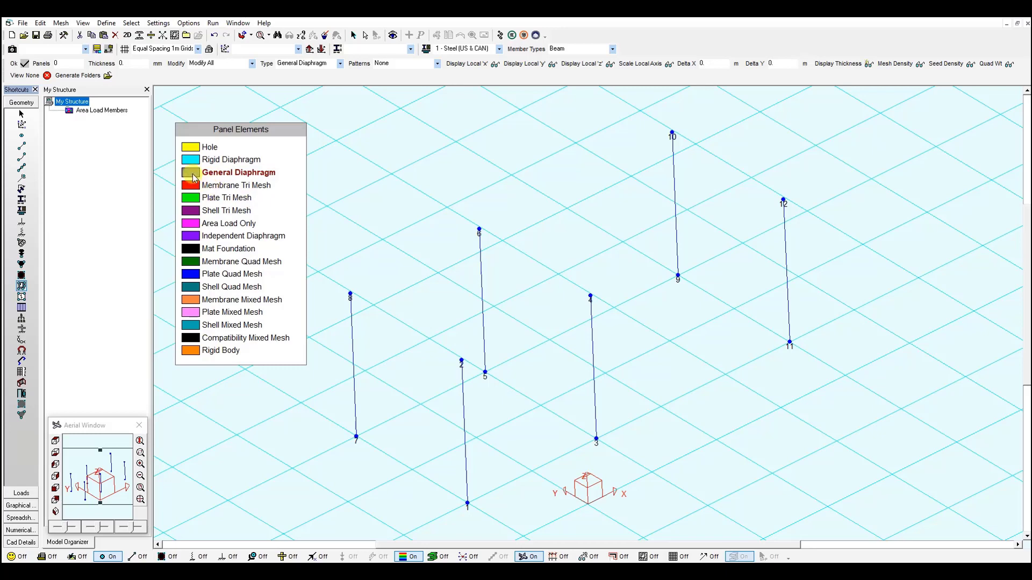
# Step: Draw a General Diaphragm panel through the column-top joints 2, 4, 6 and 8, closing it at joint 2
pyautogui.click(462, 360)
pyautogui.click(590, 296)
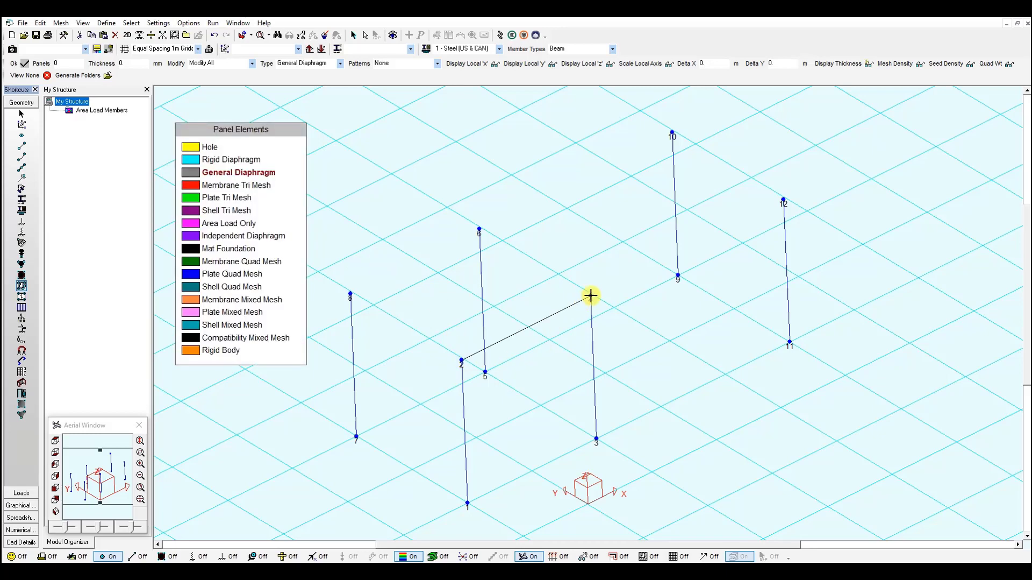
pyautogui.click(479, 229)
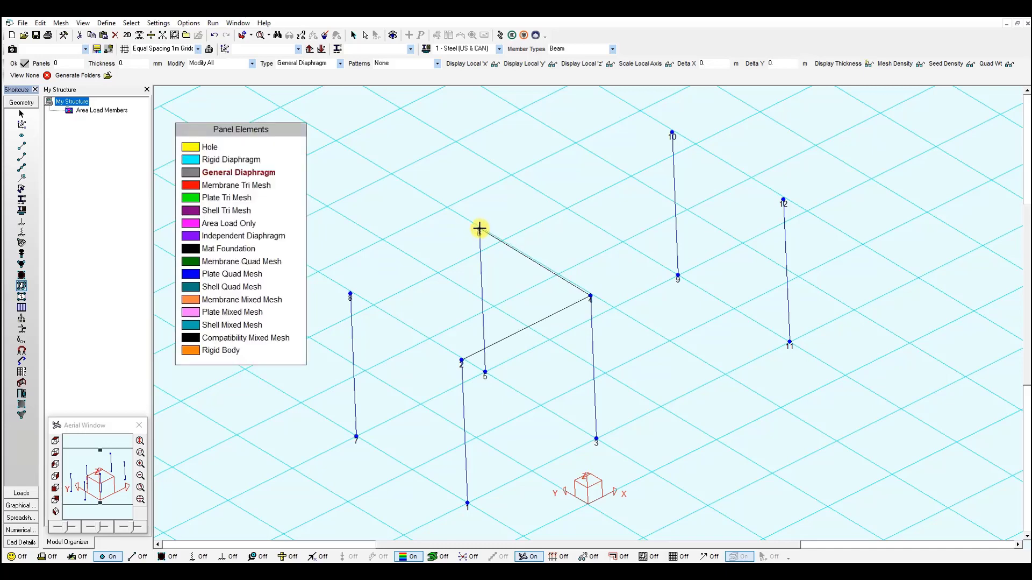
pyautogui.click(350, 293)
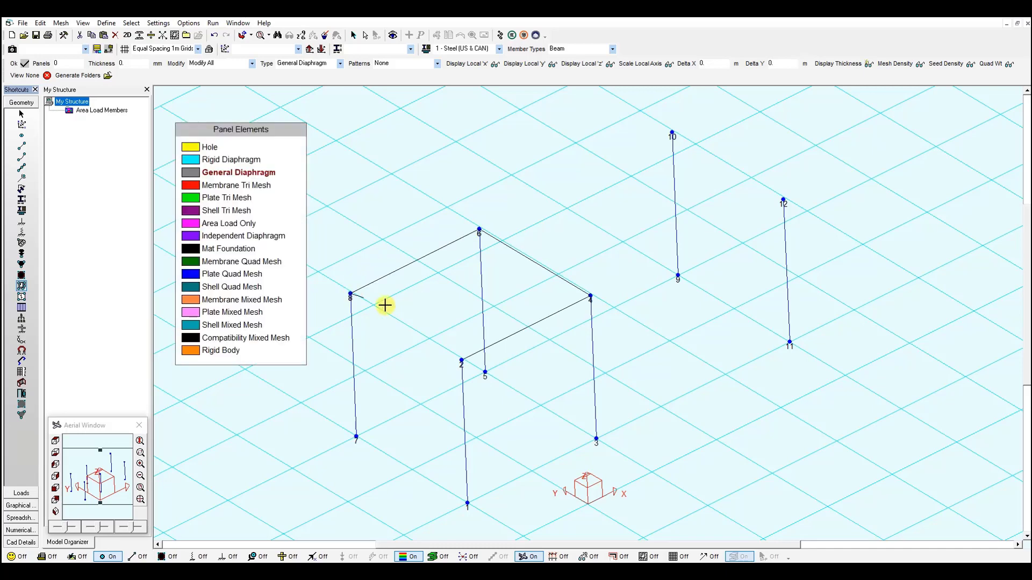
pyautogui.click(462, 360)
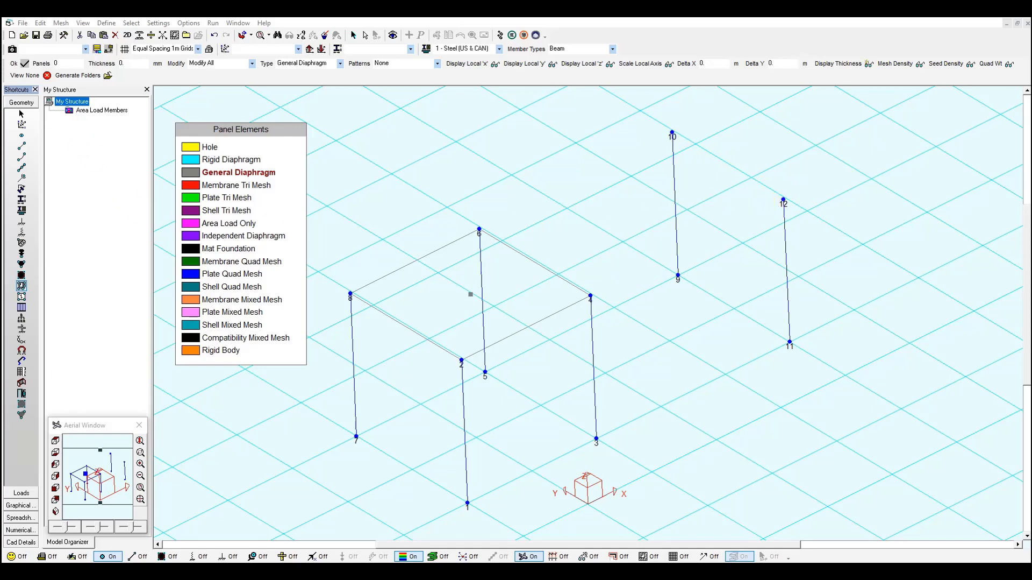
# Step: Change the panel bounded by joints 2, 4, 6 and 8 to a Rigid Diaphragm
pyautogui.click(193, 162)
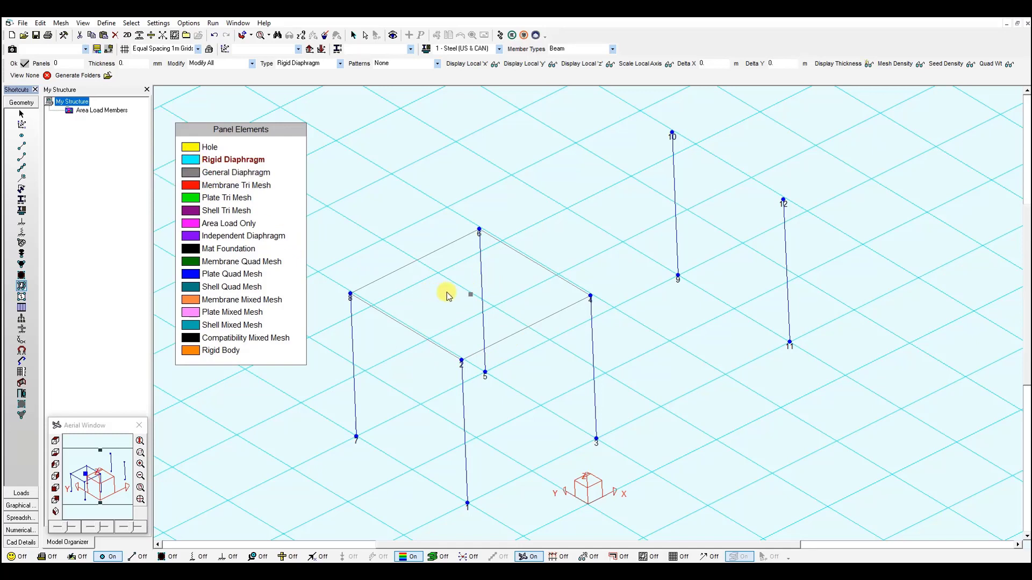
pyautogui.click(472, 292)
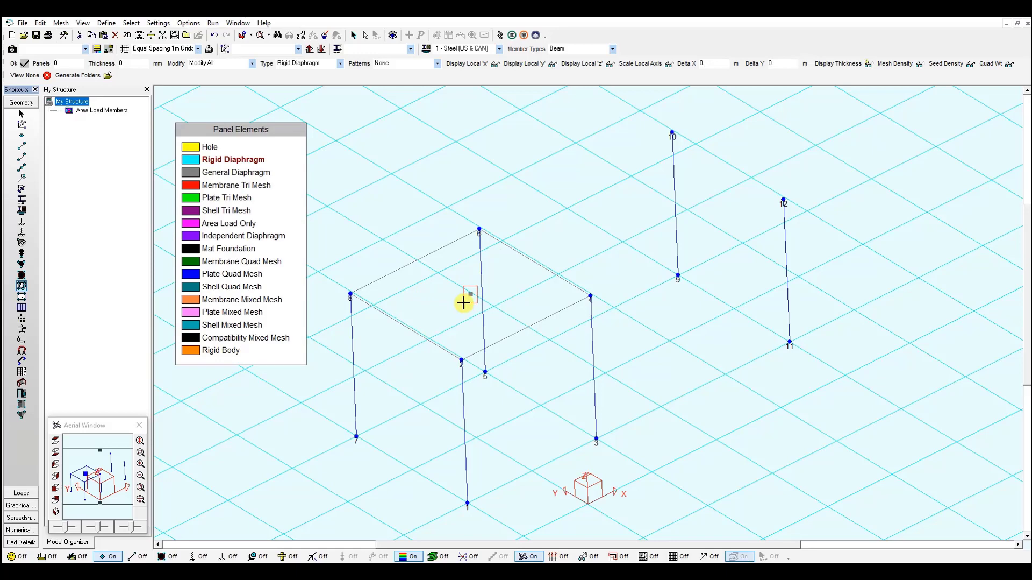
pyautogui.click(463, 303)
# Step: Draw a second Rigid Diaphragm panel through joints 4, 12, 10 and 6, and check the diaphragm constraint links
pyautogui.moveTo(463, 303); pyautogui.dragTo(514, 377, button='middle')
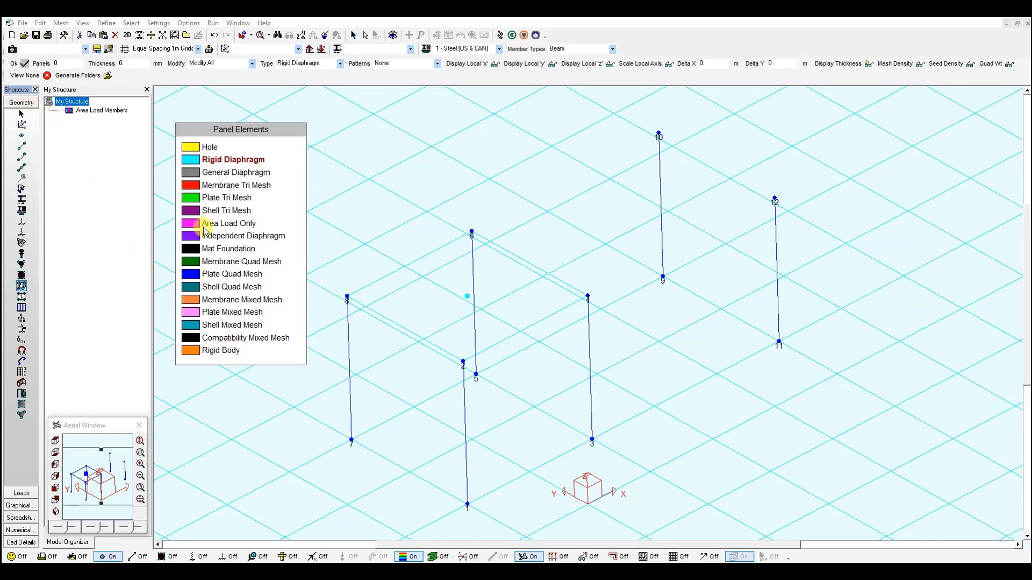
pyautogui.click(588, 297)
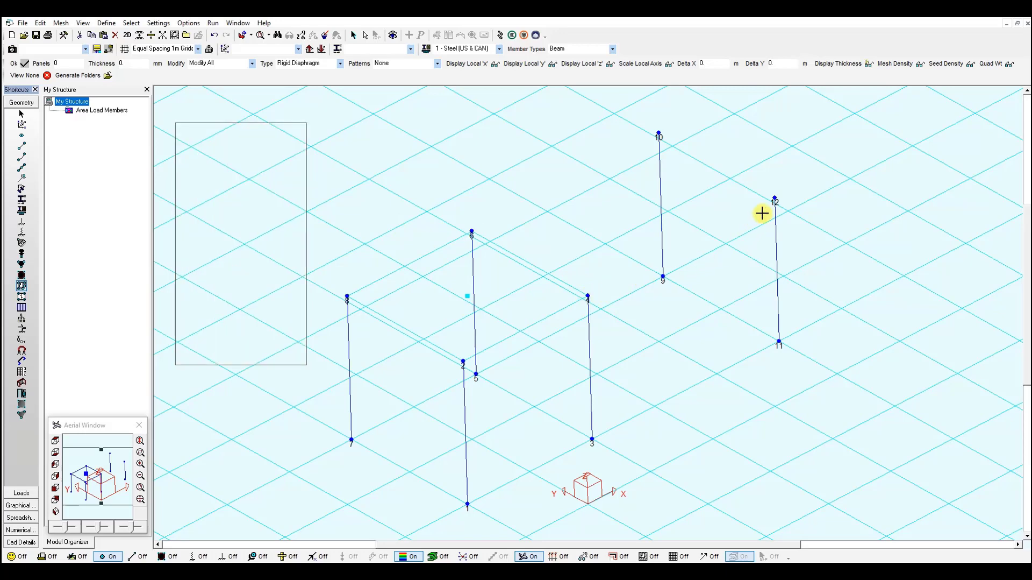
pyautogui.click(776, 198)
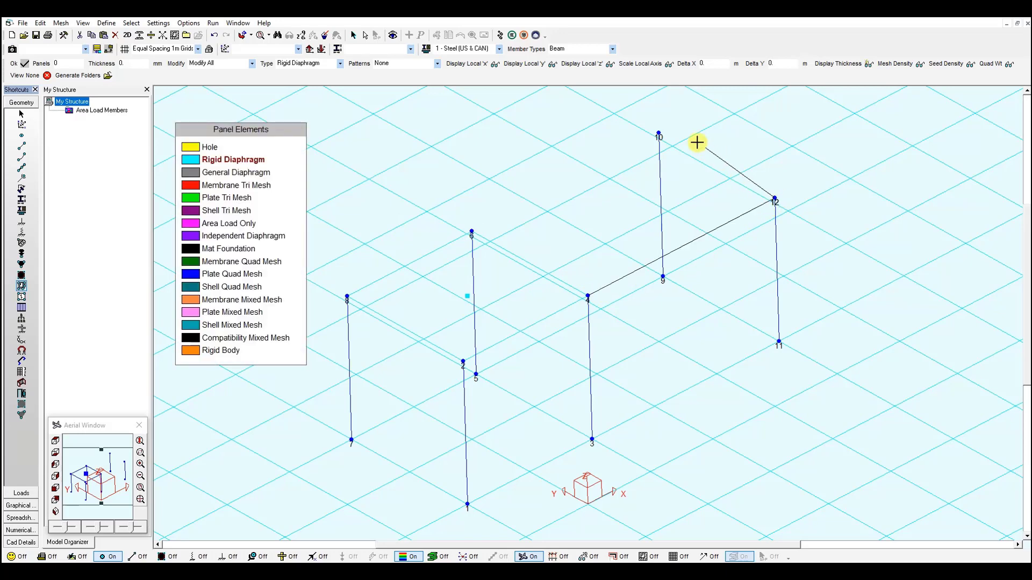
pyautogui.click(658, 134)
pyautogui.click(472, 226)
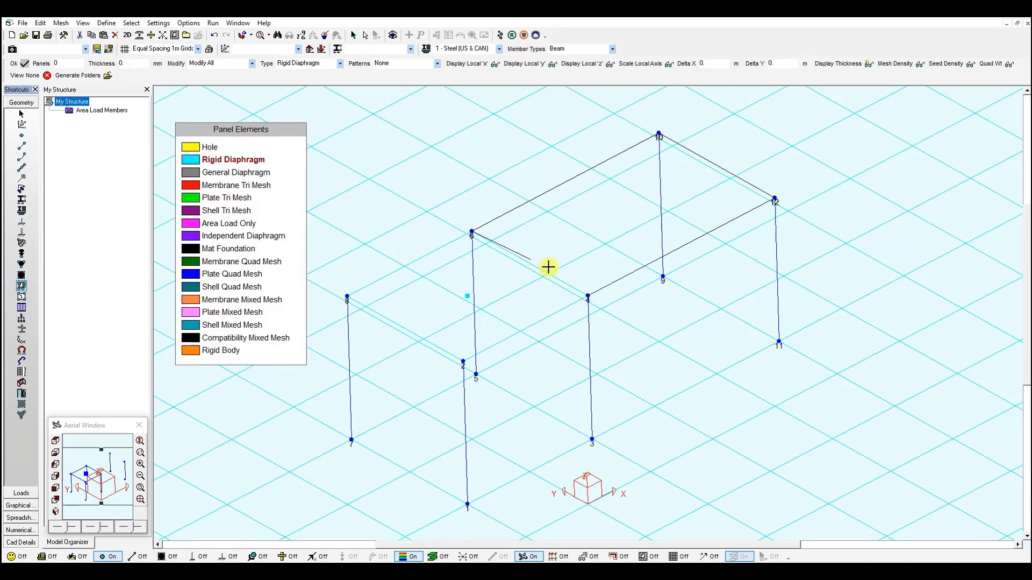
pyautogui.click(588, 296)
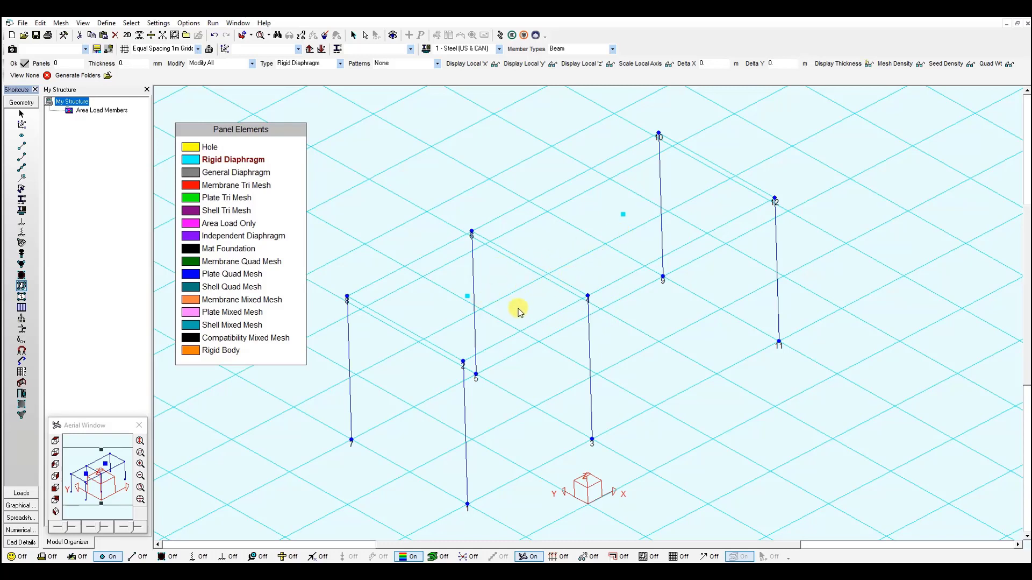
pyautogui.click(476, 557)
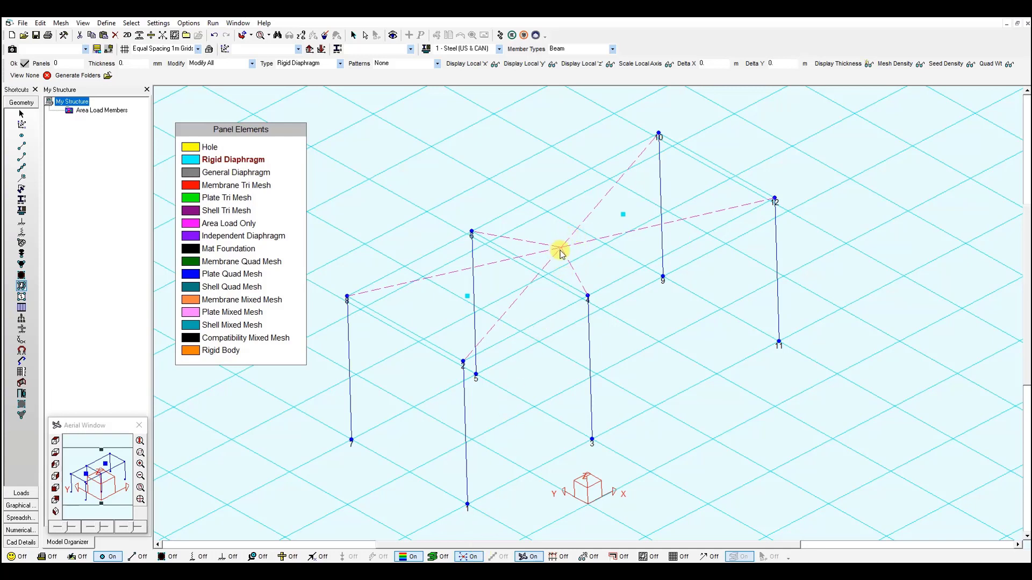
pyautogui.click(469, 556)
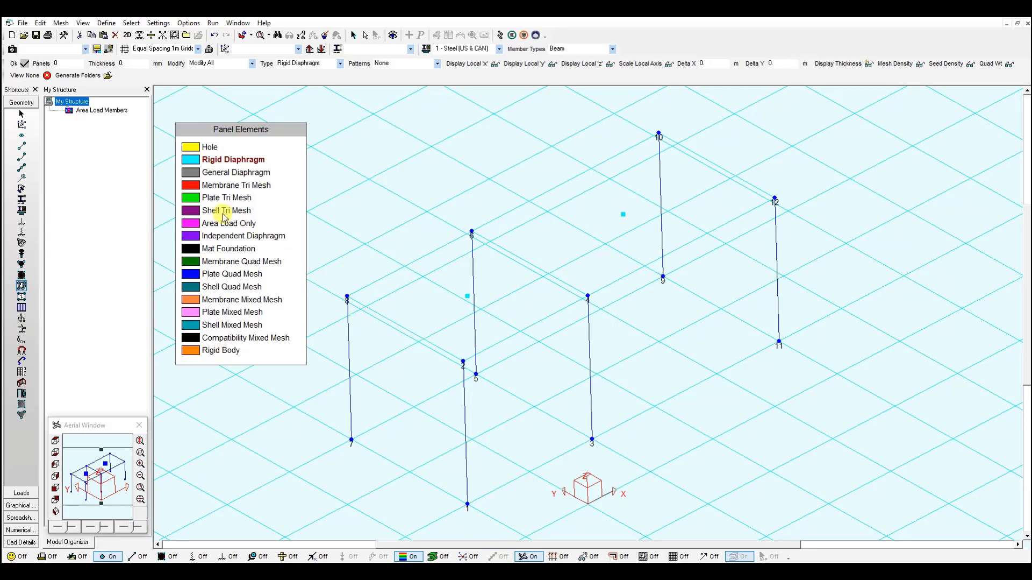
# Step: Change the panel bounded by joints 2, 4, 6 and 8 to an Independent Diaphragm and check the constraint links
pyautogui.click(197, 235)
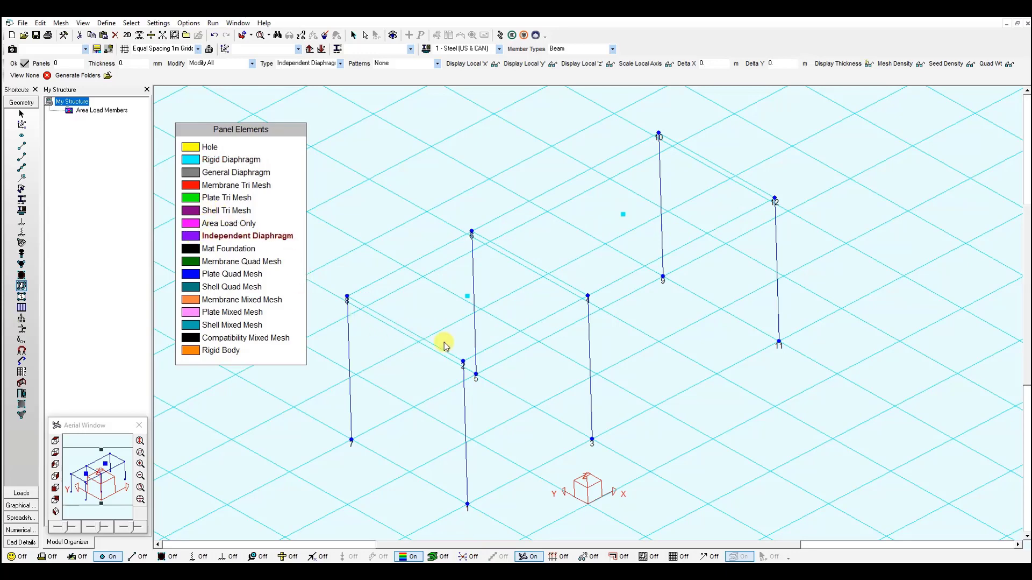
pyautogui.click(455, 309)
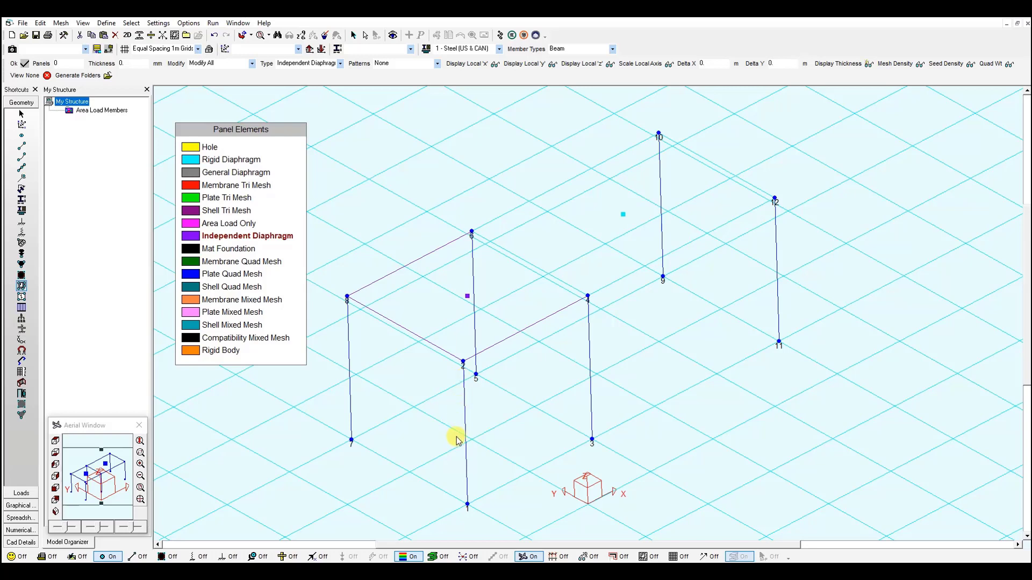
pyautogui.click(469, 555)
pyautogui.click(466, 296)
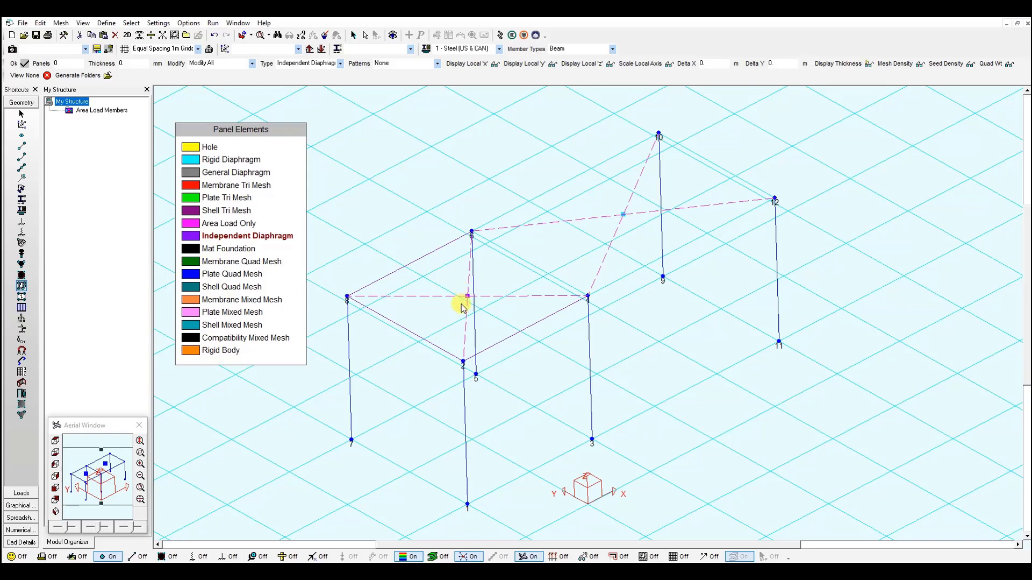
pyautogui.click(472, 557)
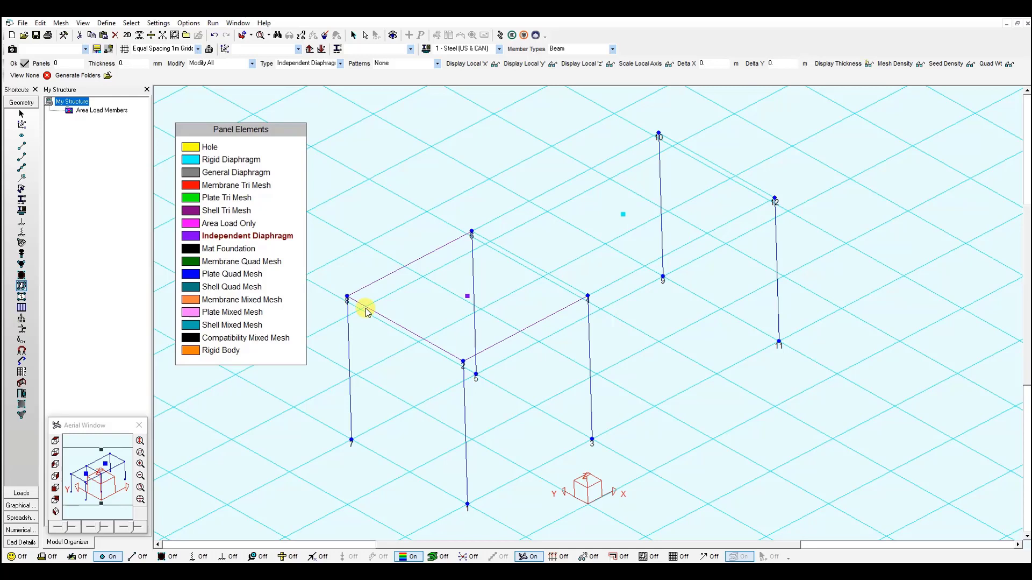
# Step: Change the panel bounded by joints 4, 12, 10 and 6 to a General Diaphragm and check the constraint links
pyautogui.click(197, 174)
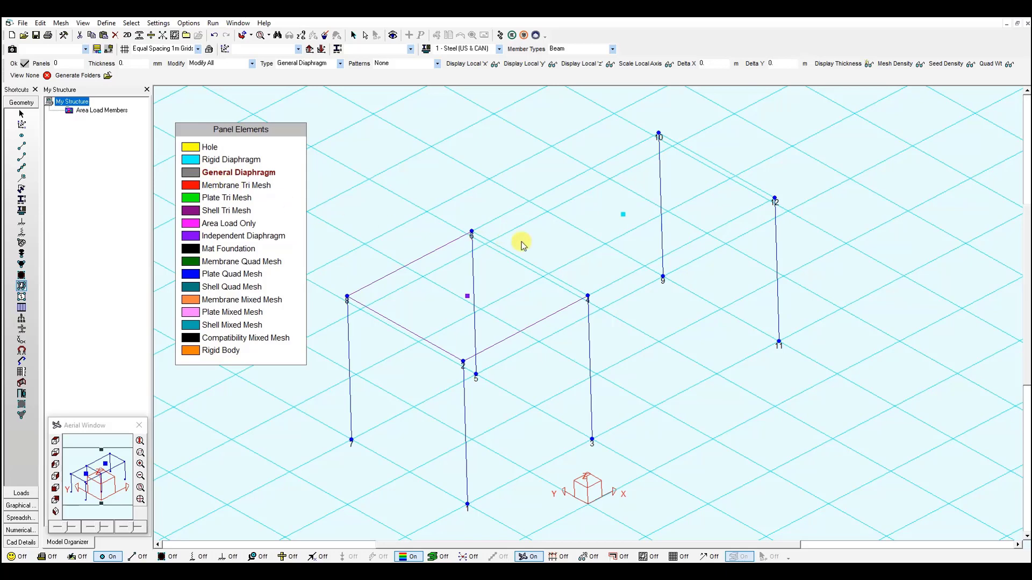
pyautogui.click(617, 220)
pyautogui.click(469, 556)
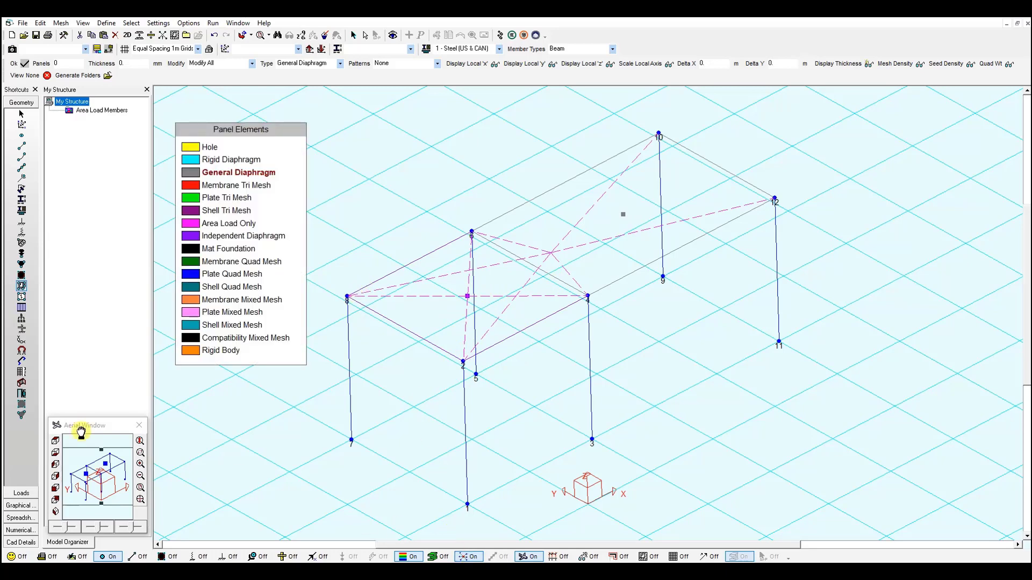
pyautogui.click(473, 557)
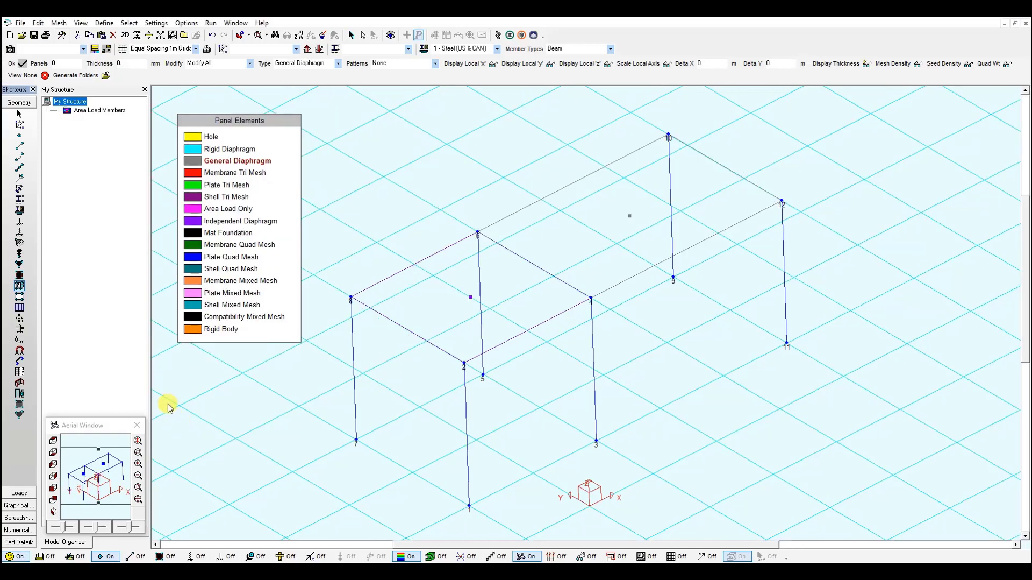
# Step: Look through the rectangular and triangular finite element types, choosing Plate and finally Shell for the triangular elements
pyautogui.click(19, 277)
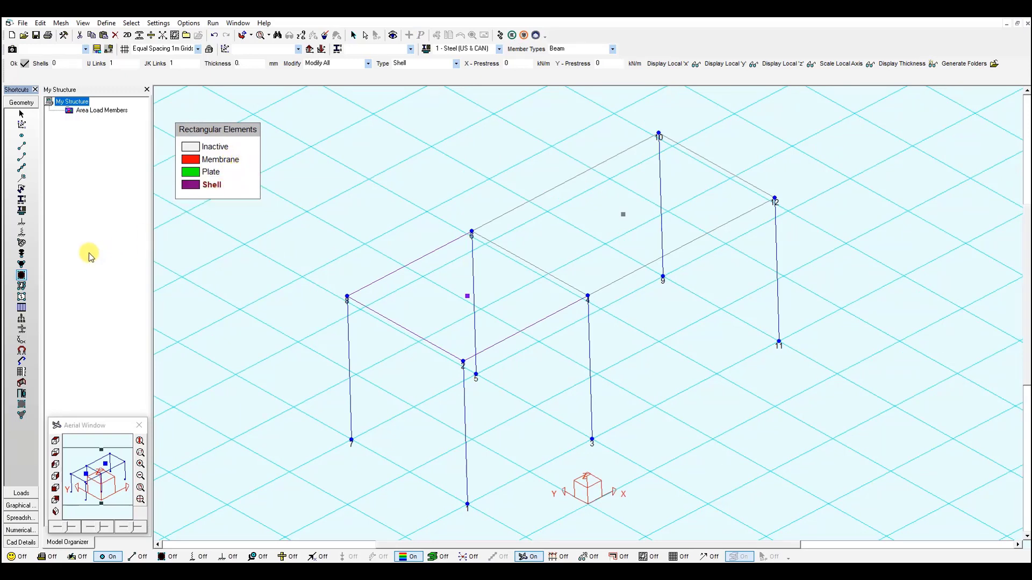
pyautogui.click(22, 264)
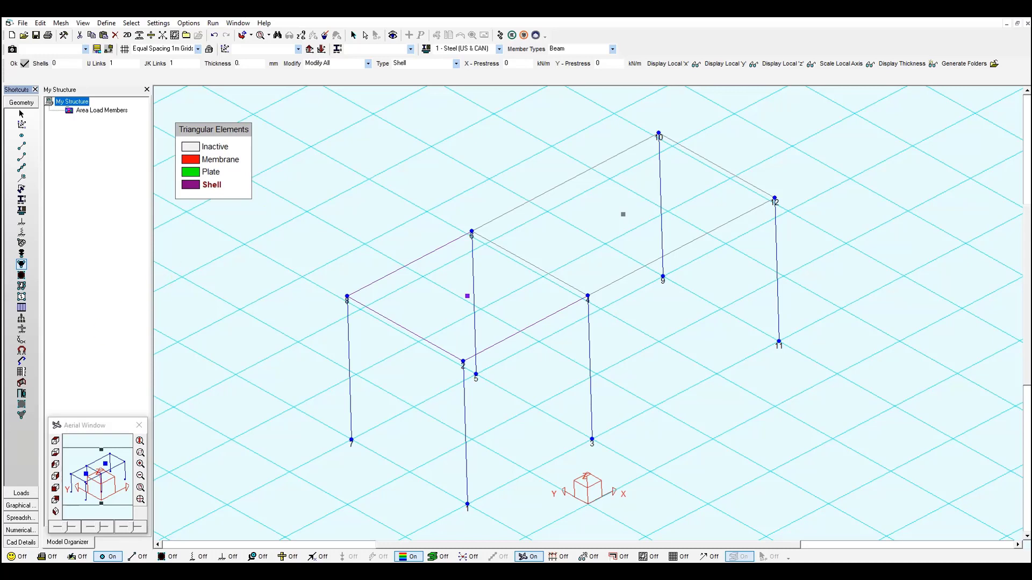
pyautogui.click(197, 172)
pyautogui.click(192, 185)
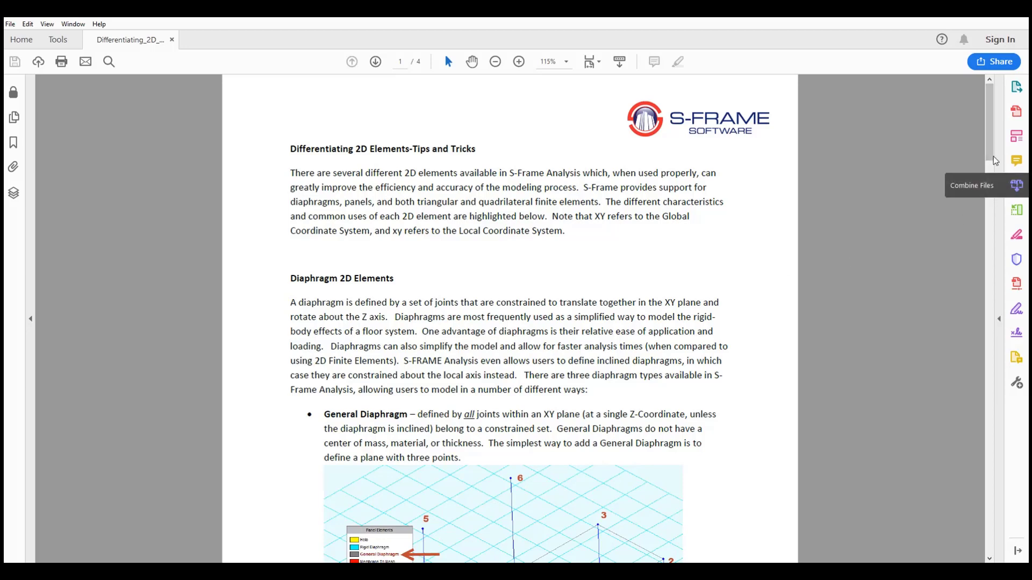
# Step: Review the PDF on differentiating 2D elements through to the finite element descriptions on its last page
pyautogui.moveTo(992, 159); pyautogui.dragTo(1026, 550)
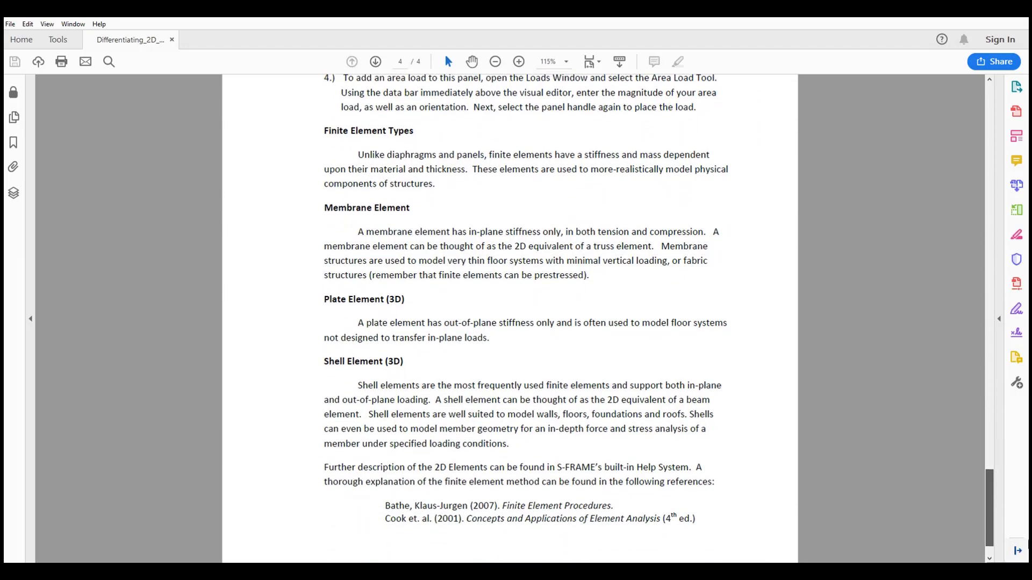